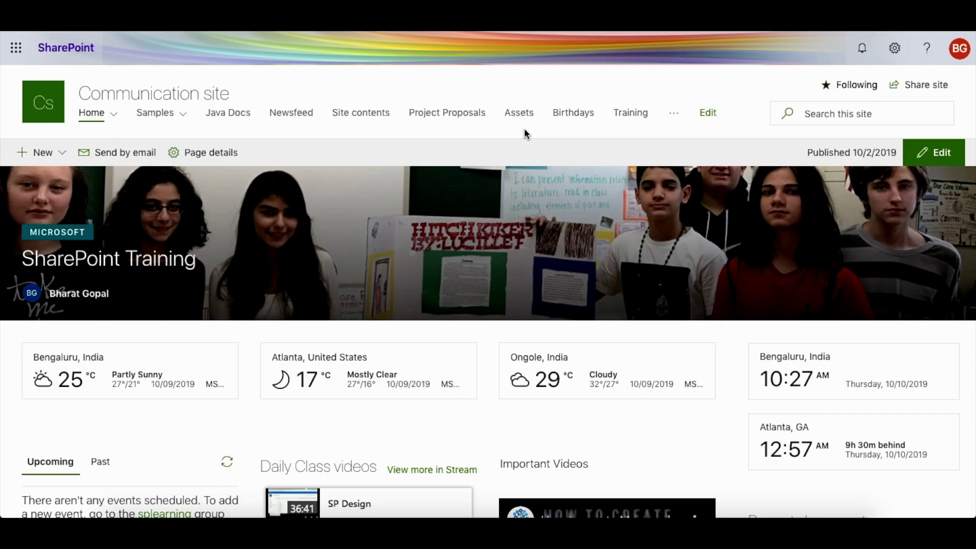
Step: From the Communication site's Site contents page, begin creating a new list
{"action": "left_click", "coordinate": [896, 48]}
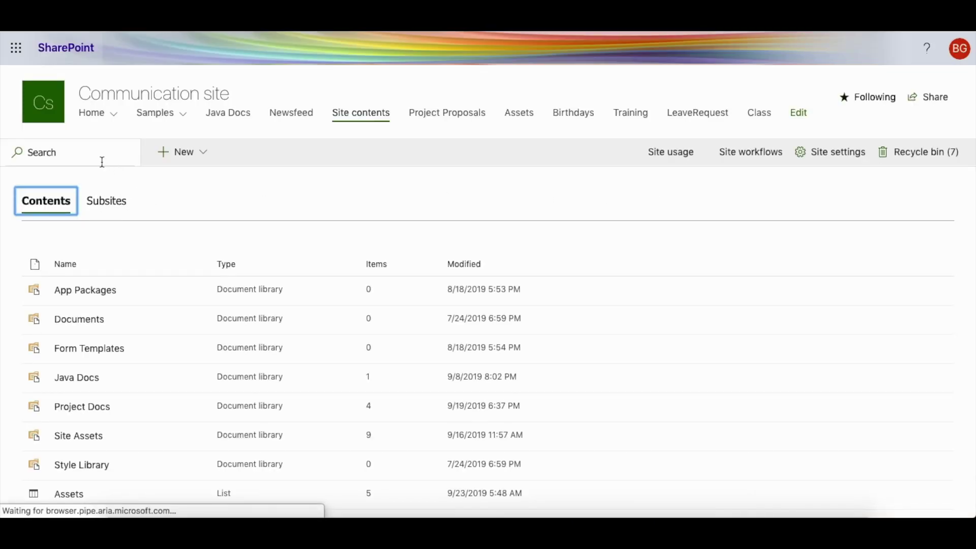
{"action": "left_click", "coordinate": [204, 157]}
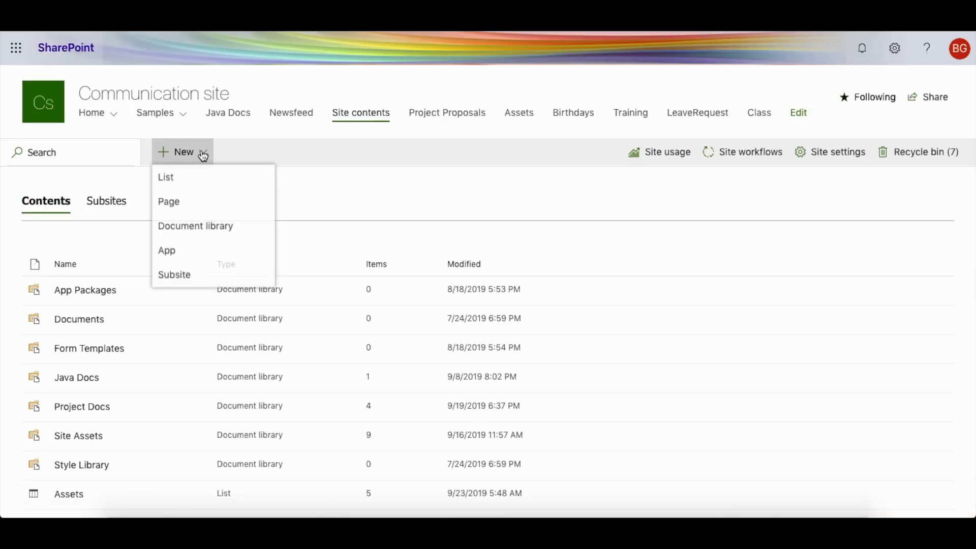
{"action": "left_click", "coordinate": [201, 178]}
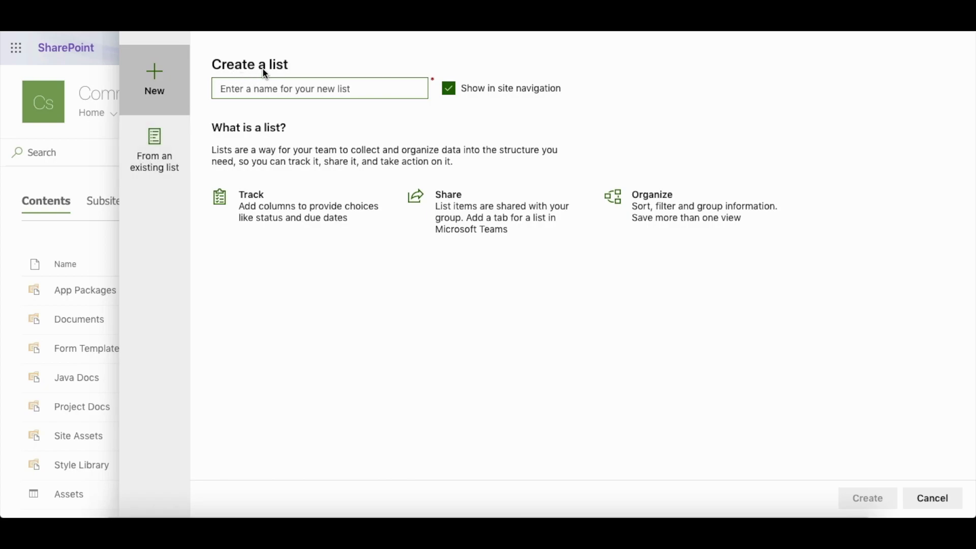
Step: Pick 'From an existing list' and show the splearning site's lists as templates
{"action": "left_click", "coordinate": [150, 151]}
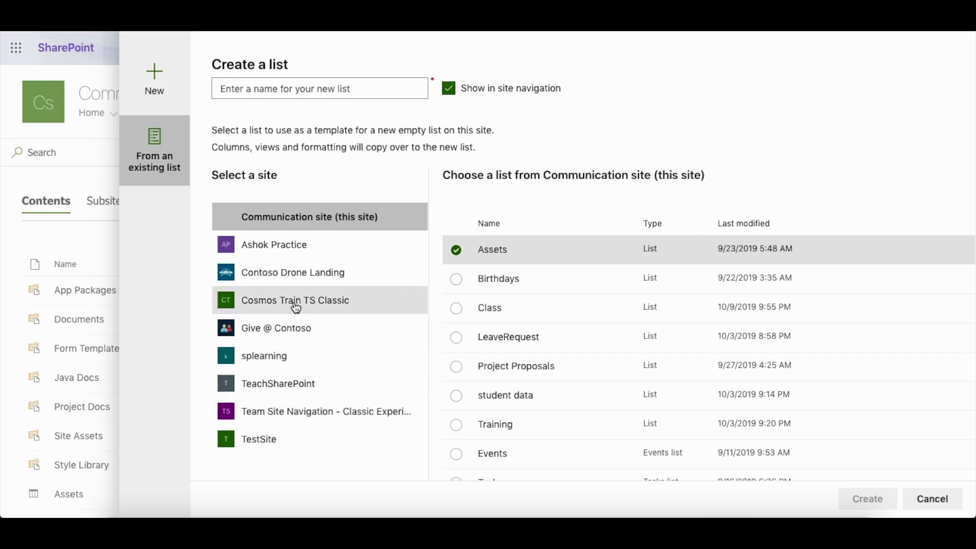
{"action": "left_click", "coordinate": [304, 359]}
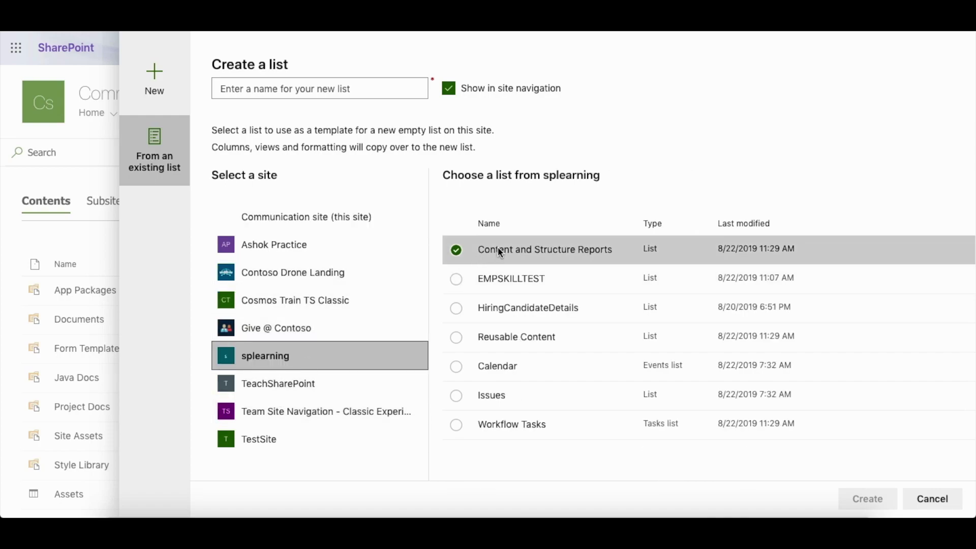
Step: Select EMPSKILLTEST from splearning as the template and start naming the list
{"action": "left_click", "coordinate": [496, 275]}
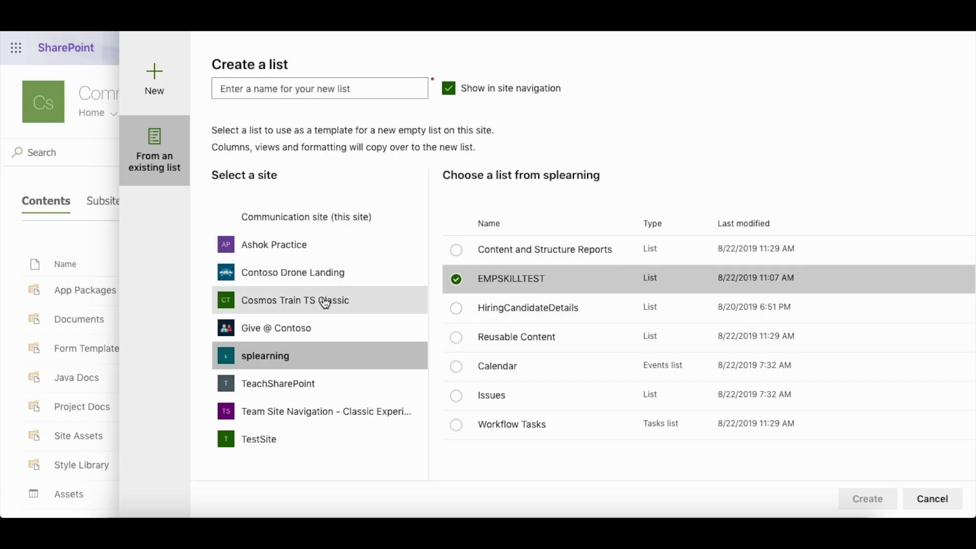
{"action": "left_click", "coordinate": [326, 87]}
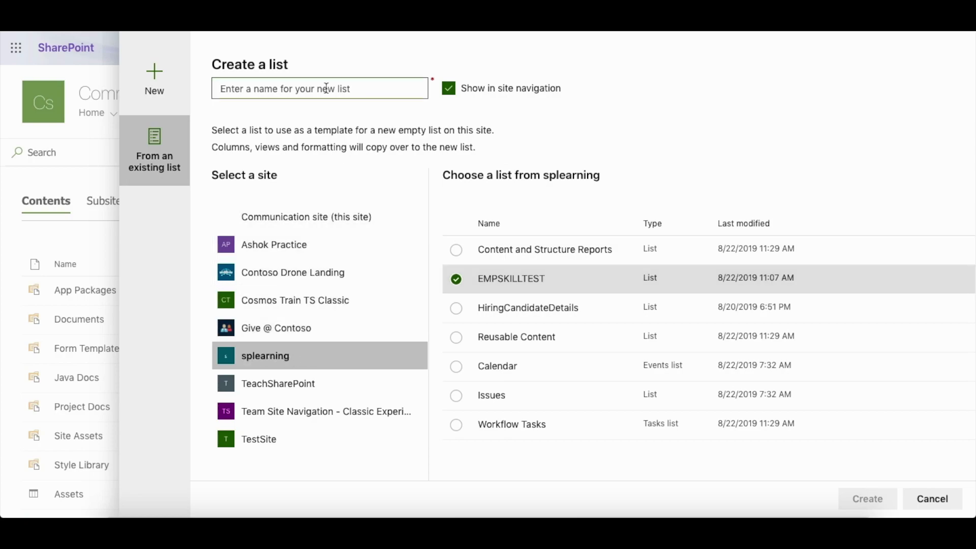
{"action": "type", "text": "Employee"}
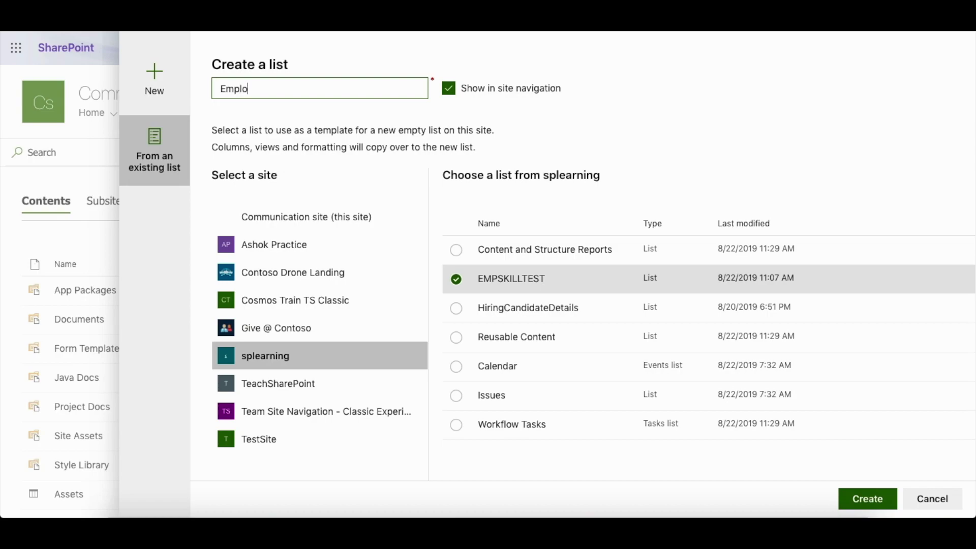
{"action": "type", "text": "s"}
{"action": "type", "text": "List"}
Step: Create the list 'EmployeesList' from the EMPSKILLTEST template
{"action": "left_click", "coordinate": [455, 280]}
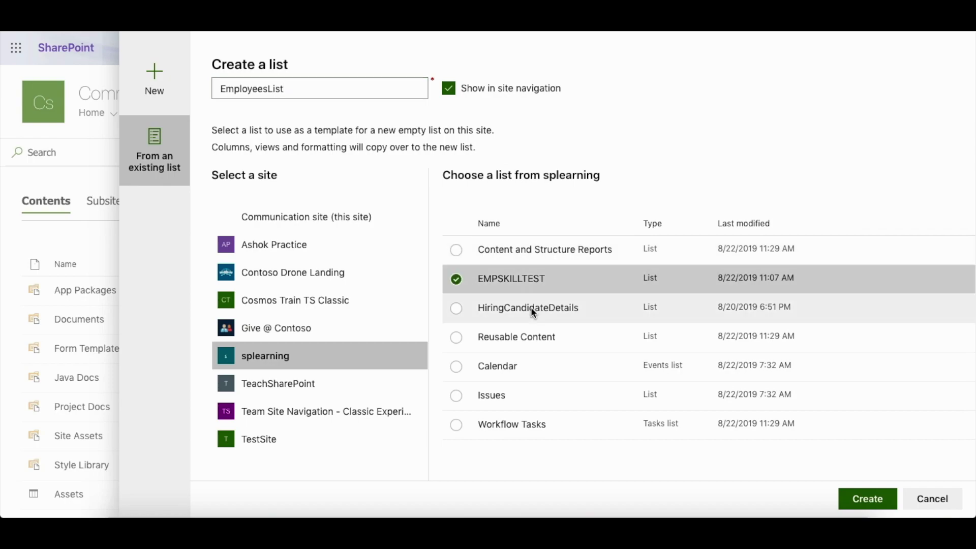
{"action": "left_click", "coordinate": [872, 500]}
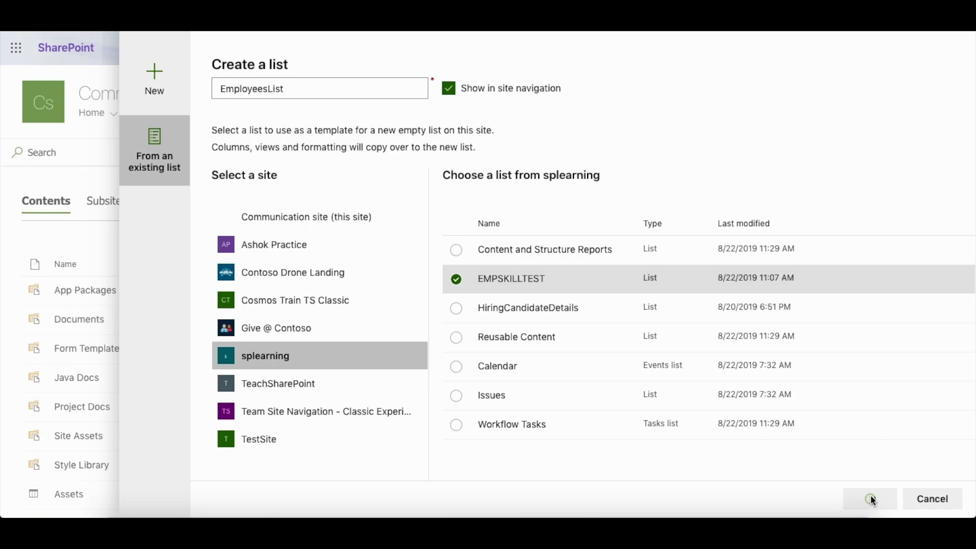